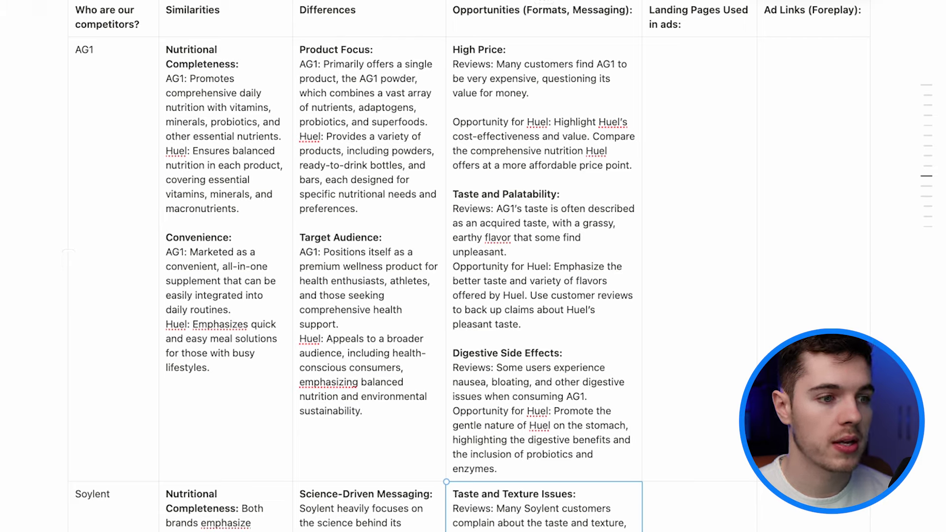
Read the questions below the competitor table on product quality, best choice, formats, creators and learnings over time
{"action": "scroll", "coordinate": [376, 422], "scroll_direction": "down", "scroll_amount": 15}
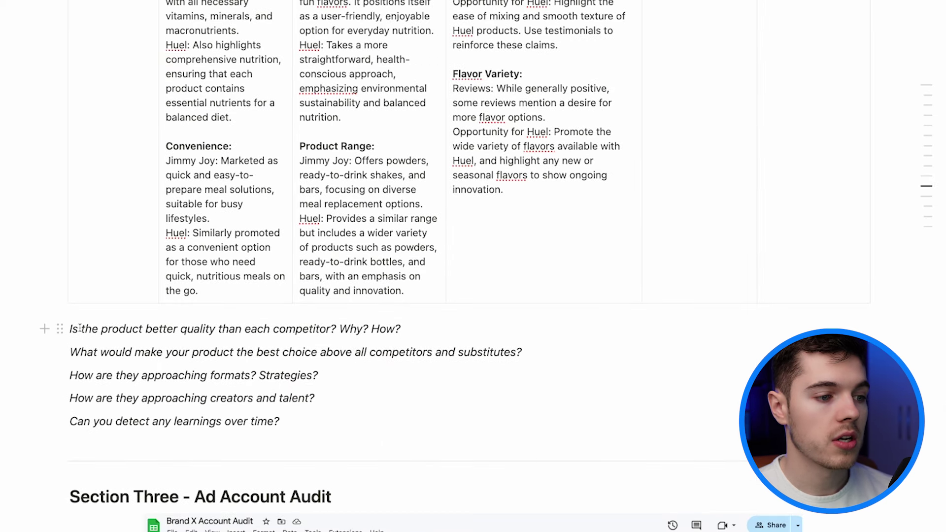
{"action": "left_click_drag", "start_coordinate": [91, 329], "coordinate": [250, 329]}
{"action": "left_click", "coordinate": [250, 329]}
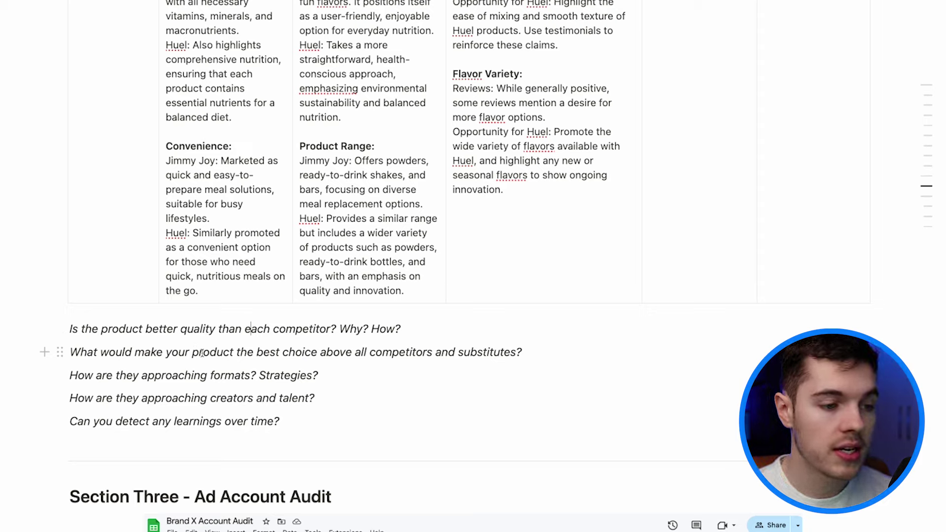
{"action": "left_click_drag", "start_coordinate": [196, 353], "coordinate": [253, 354]}
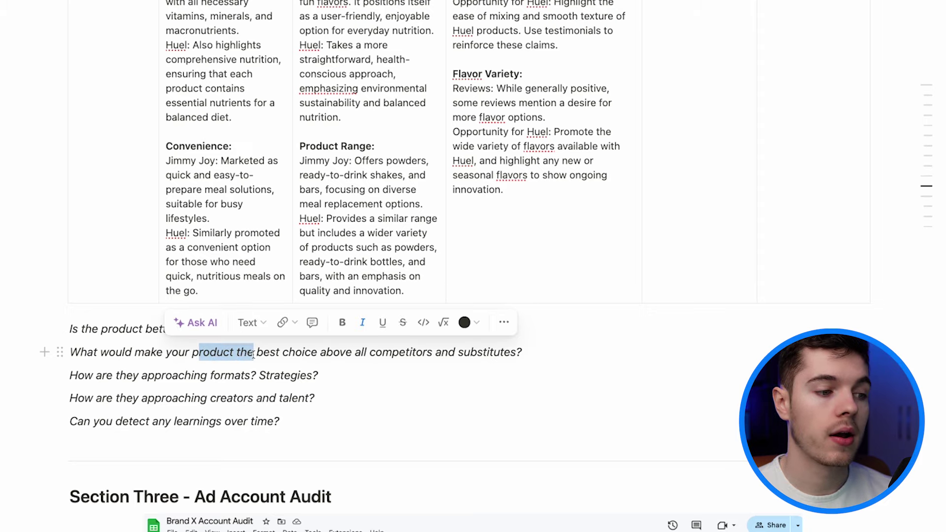
{"action": "left_click", "coordinate": [253, 354]}
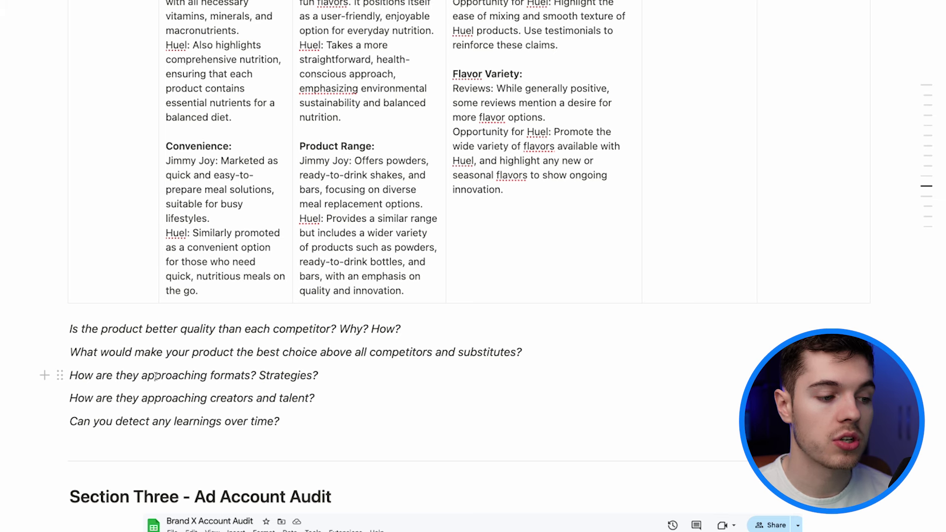
{"action": "scroll", "coordinate": [155, 377], "scroll_direction": "down", "scroll_amount": 2}
{"action": "scroll", "coordinate": [155, 376], "scroll_direction": "up", "scroll_amount": 1}
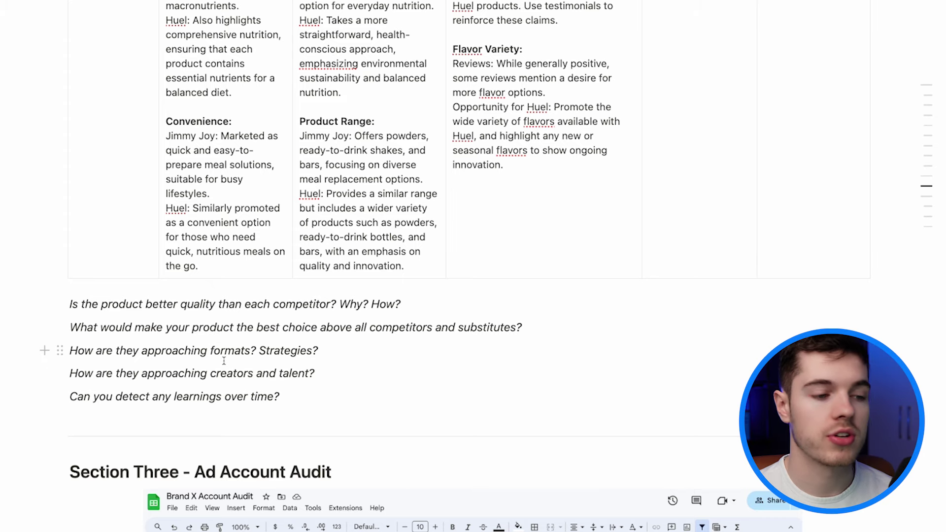
{"action": "scroll", "coordinate": [224, 361], "scroll_direction": "up", "scroll_amount": 1}
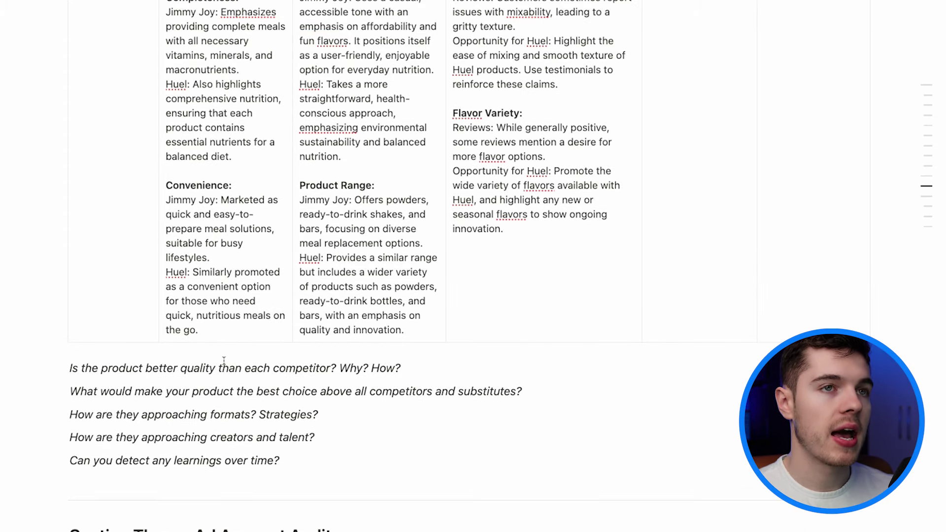
Go to Section Three - Ad Account Audit and view its embedded account audit sheet and demographics charts
{"action": "scroll", "coordinate": [223, 361], "scroll_direction": "down", "scroll_amount": 7}
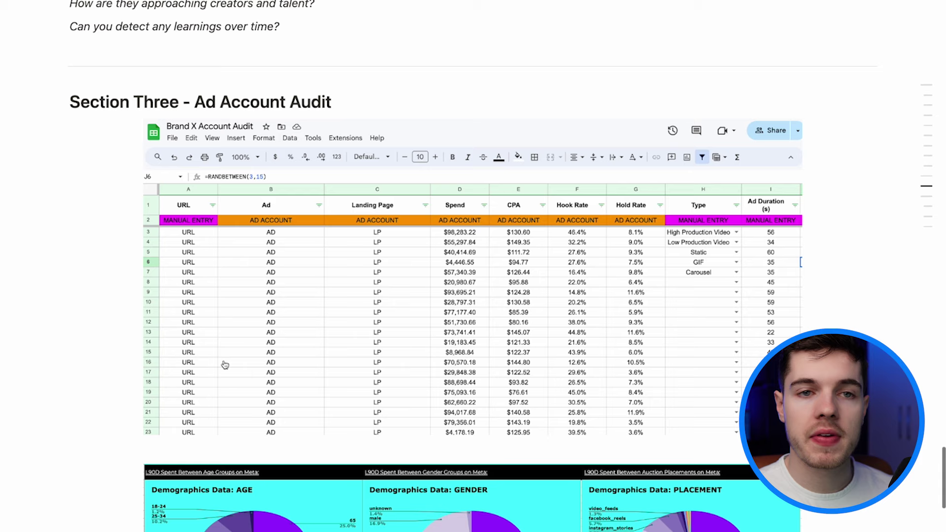
{"action": "mouse_move", "coordinate": [224, 365]}
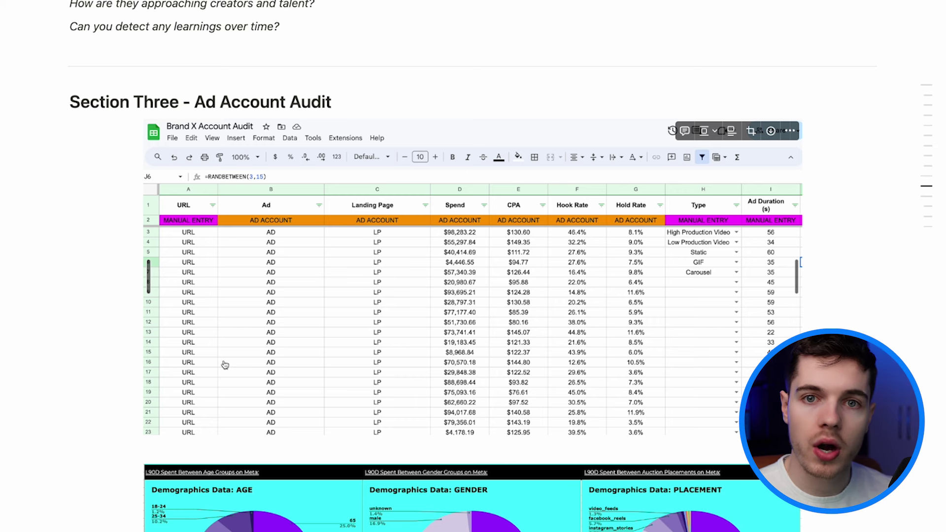
{"action": "scroll", "coordinate": [225, 364], "scroll_direction": "down", "scroll_amount": 1}
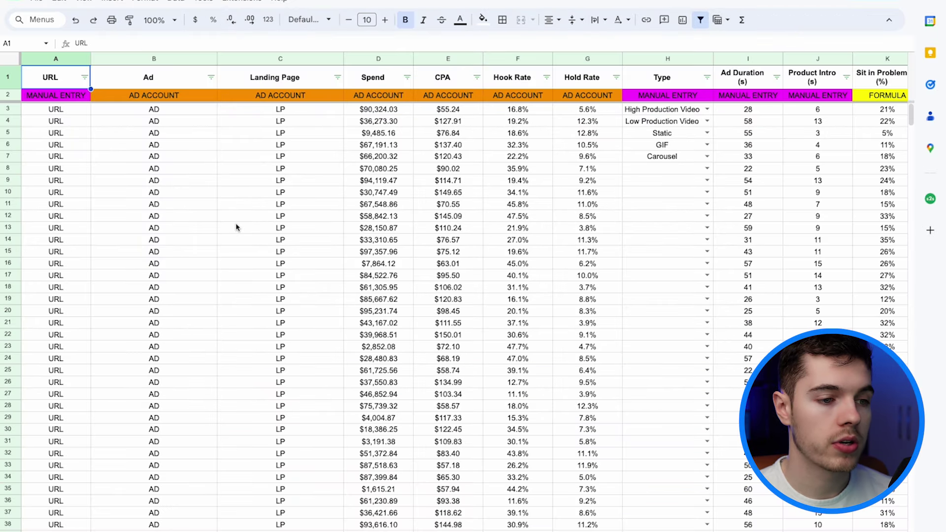
Switch to the account audit spreadsheet in Google Sheets and survey its columns and ad rows
{"action": "left_click", "coordinate": [188, 145]}
{"action": "scroll", "coordinate": [187, 146], "scroll_direction": "right", "scroll_amount": 4}
{"action": "scroll", "coordinate": [188, 146], "scroll_direction": "right", "scroll_amount": 3}
{"action": "scroll", "coordinate": [188, 145], "scroll_direction": "left", "scroll_amount": 6}
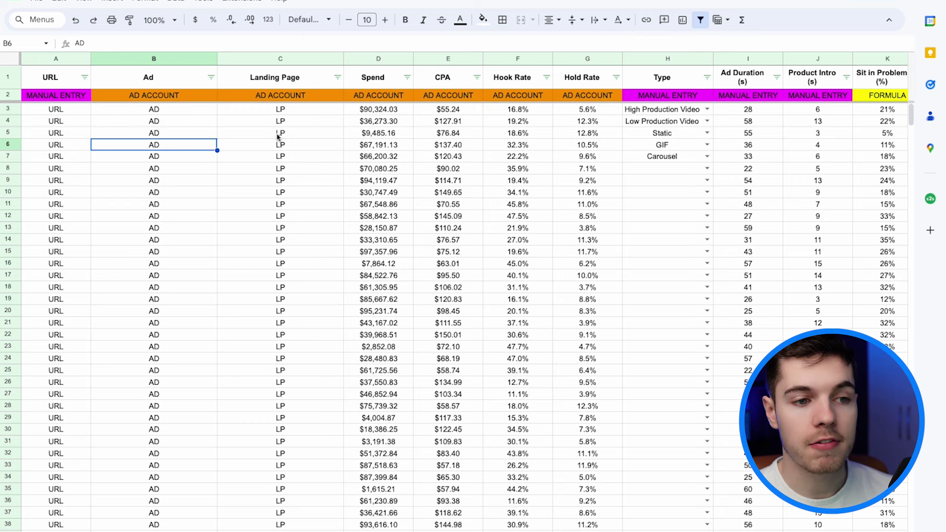
{"action": "scroll", "coordinate": [261, 168], "scroll_direction": "down", "scroll_amount": 13}
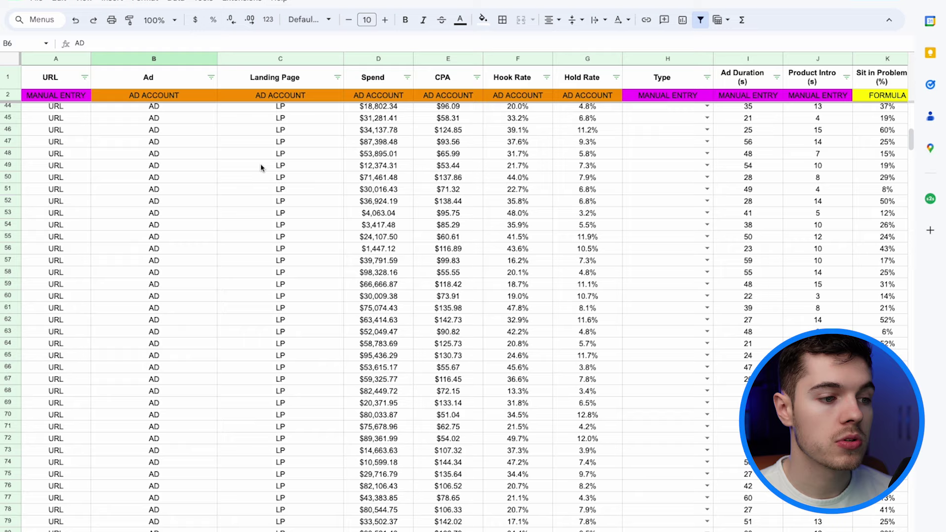
{"action": "scroll", "coordinate": [261, 167], "scroll_direction": "up", "scroll_amount": 13}
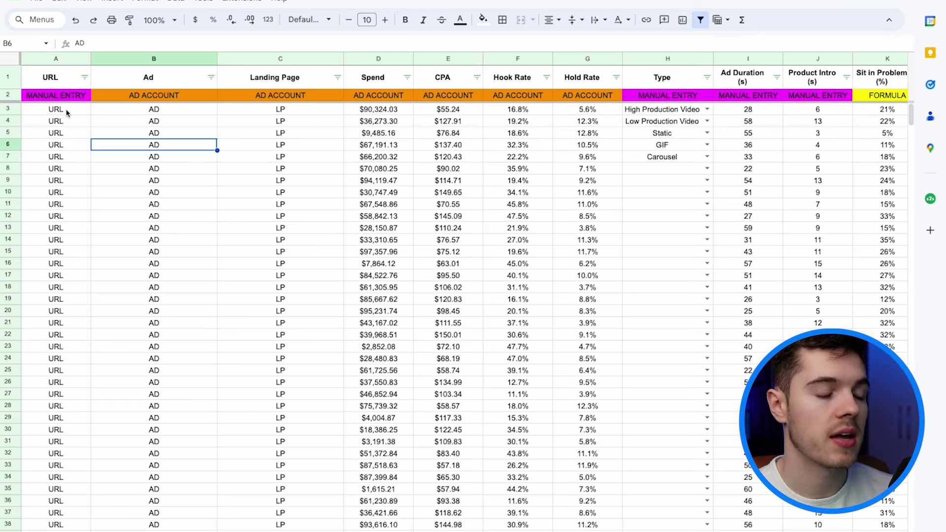
Review the ad account data columns: Ad, Landing Page, Spend, CPA, Hook Rate and Hold Rate
{"action": "left_click", "coordinate": [124, 113]}
{"action": "left_click", "coordinate": [260, 122]}
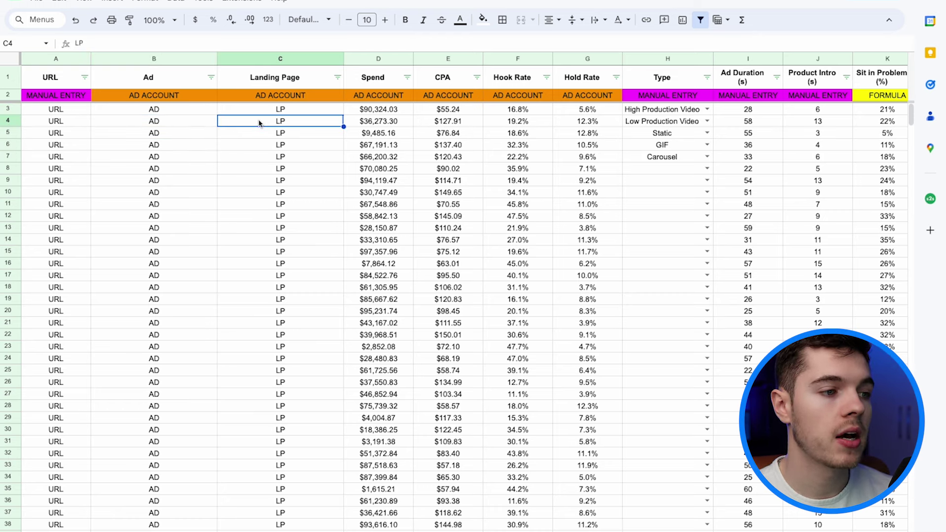
{"action": "left_click", "coordinate": [397, 113]}
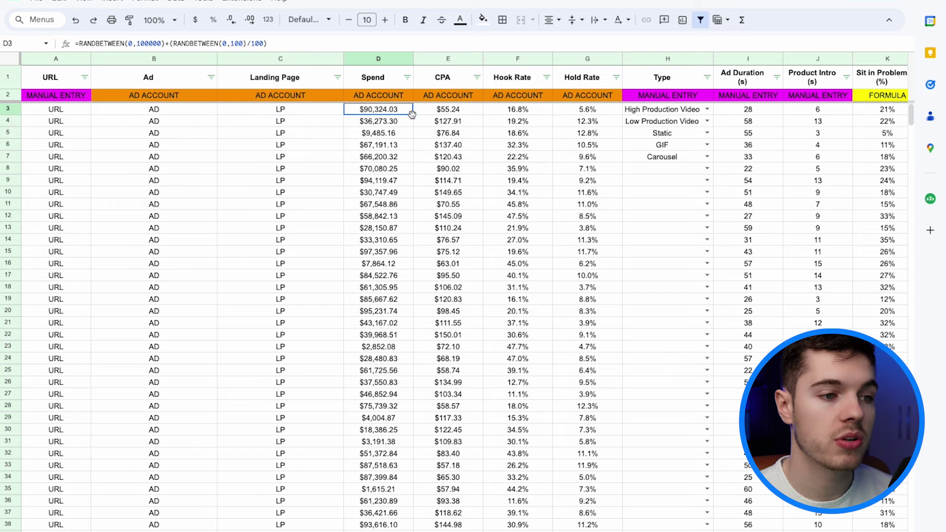
{"action": "left_click", "coordinate": [433, 113]}
{"action": "left_click", "coordinate": [499, 121]}
{"action": "left_click", "coordinate": [570, 121]}
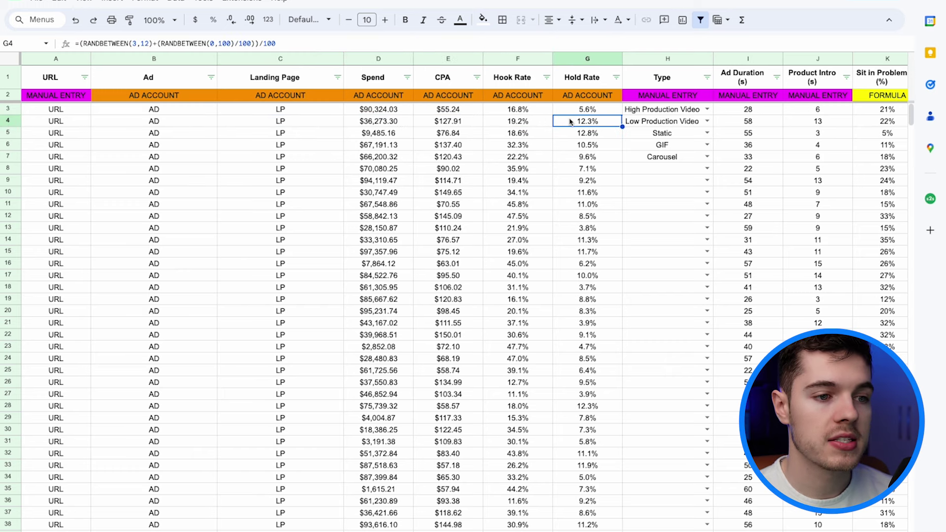
Examine the list of selectable options for the first ad in the Angle column
{"action": "scroll", "coordinate": [570, 121], "scroll_direction": "right", "scroll_amount": 10}
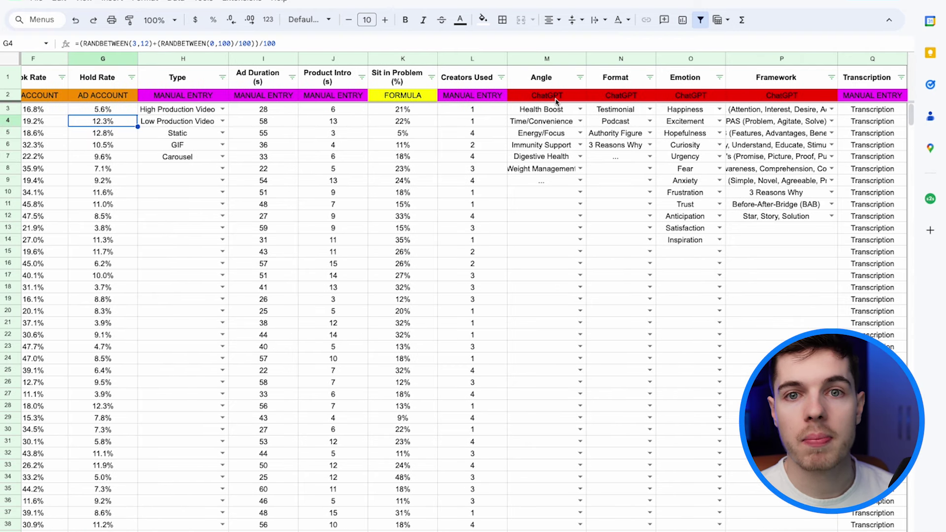
{"action": "left_click", "coordinate": [556, 110]}
{"action": "left_click", "coordinate": [580, 109]}
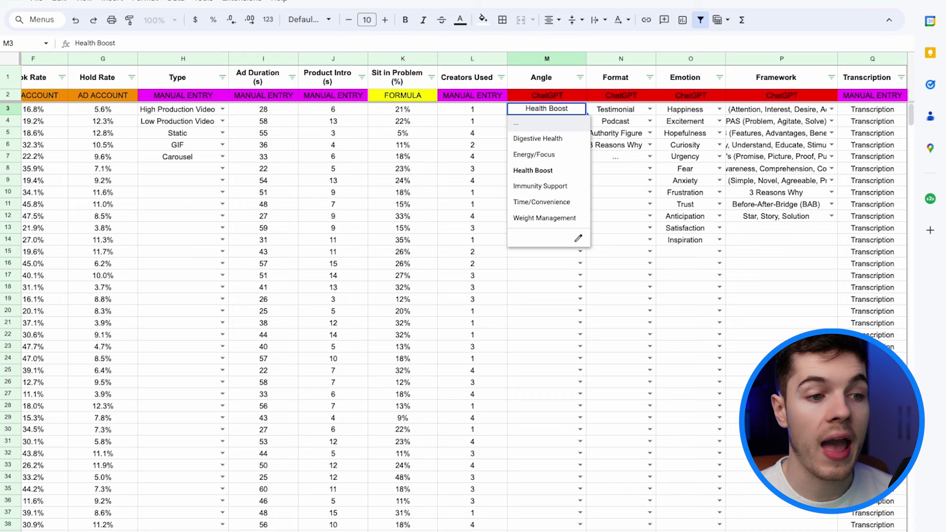
{"action": "left_click", "coordinate": [580, 109]}
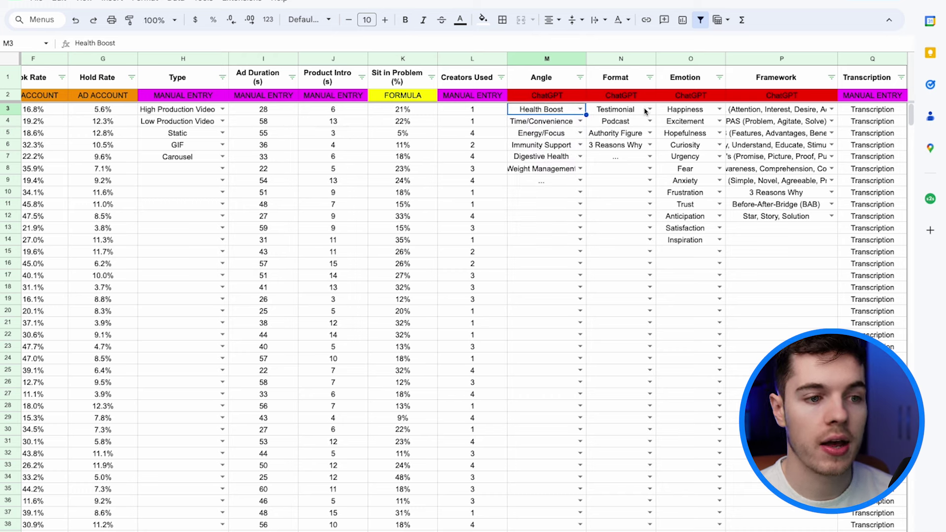
Review the example entries in the Format, Emotion and Framework columns
{"action": "left_click", "coordinate": [626, 121]}
{"action": "left_click", "coordinate": [627, 136]}
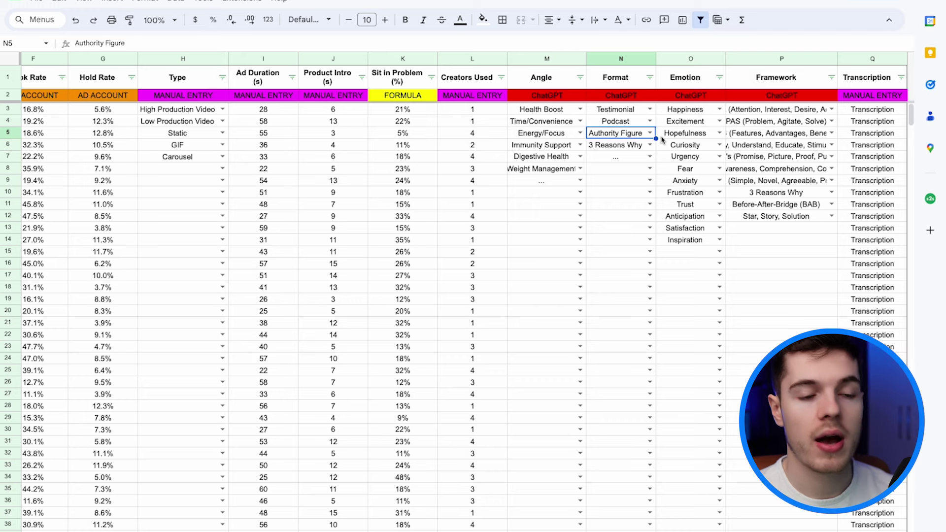
{"action": "left_click", "coordinate": [699, 121]}
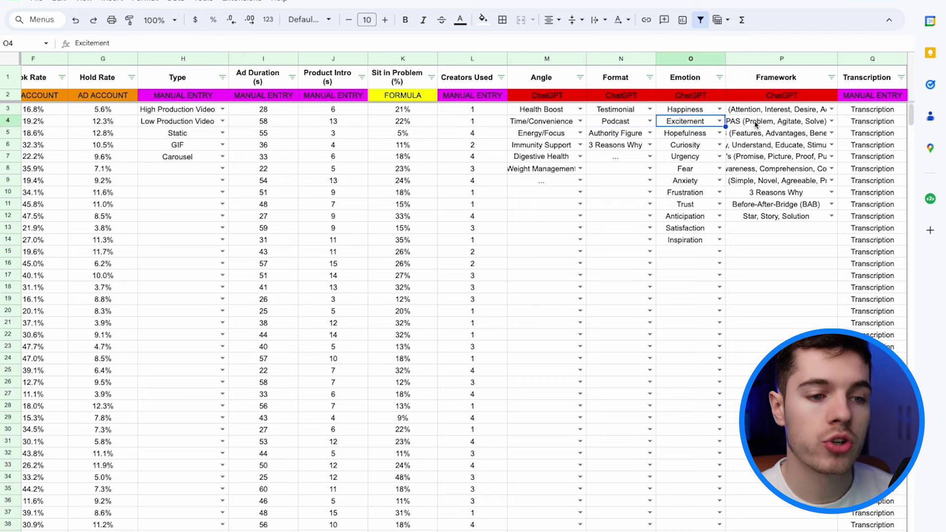
{"action": "left_click", "coordinate": [755, 124]}
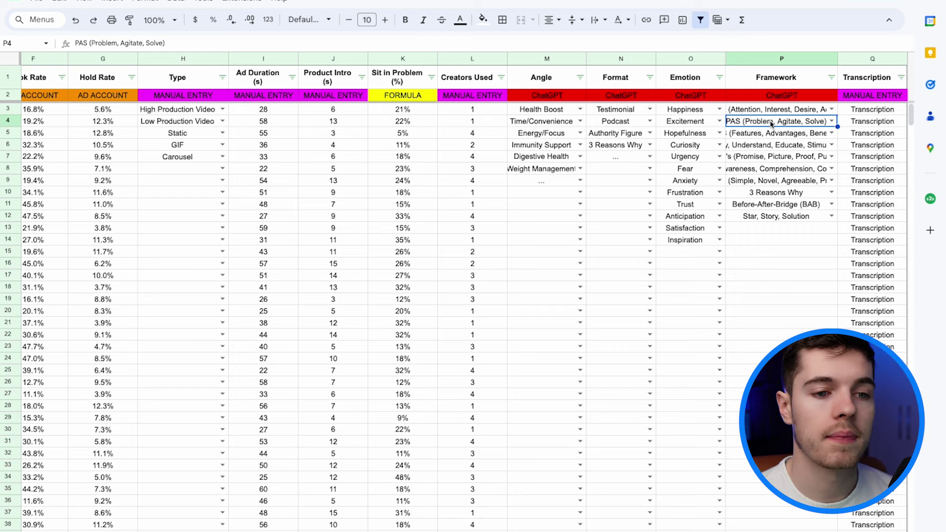
Inspect the Transcription column and highlight the ChatGPT-labelled columns from Angle to Framework, M1:P41
{"action": "left_click", "coordinate": [876, 96]}
{"action": "left_click", "coordinate": [873, 112]}
{"action": "left_click", "coordinate": [876, 97]}
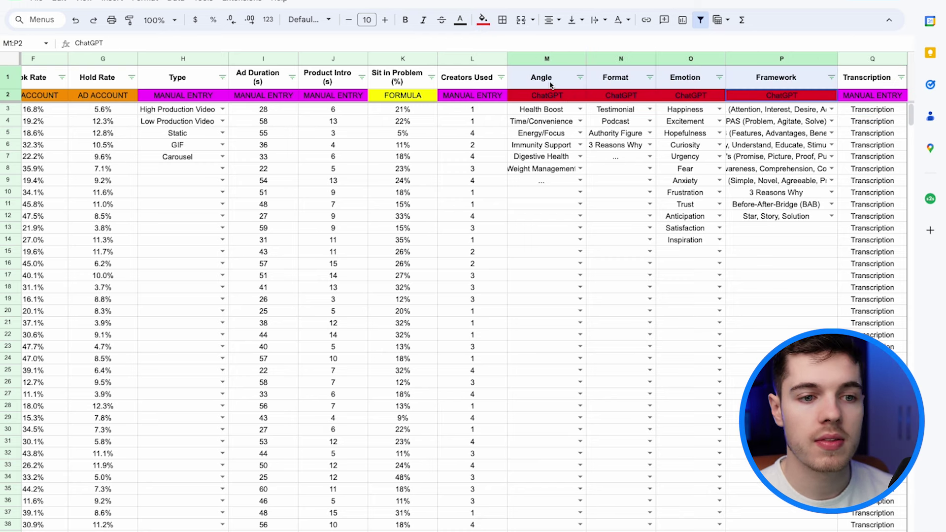
{"action": "left_click_drag", "start_coordinate": [544, 79], "coordinate": [768, 527]}
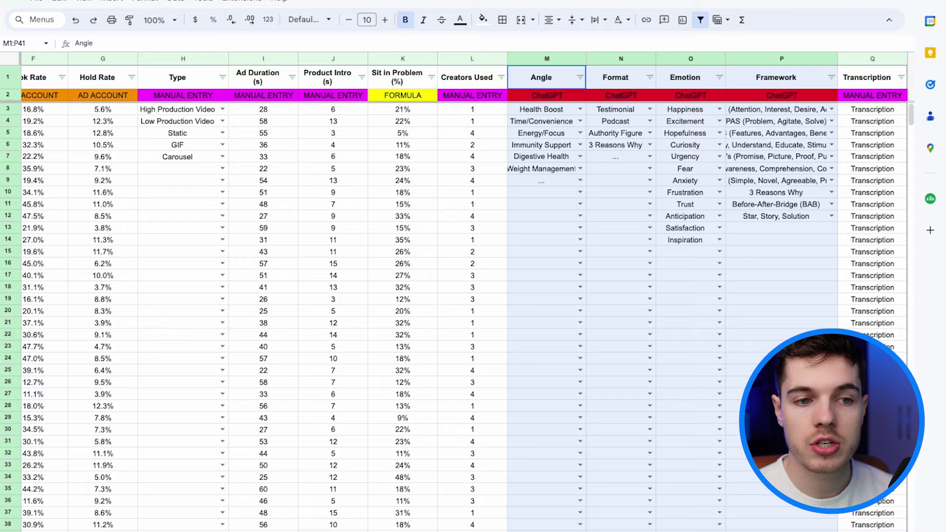
{"action": "key", "text": "Delete"}
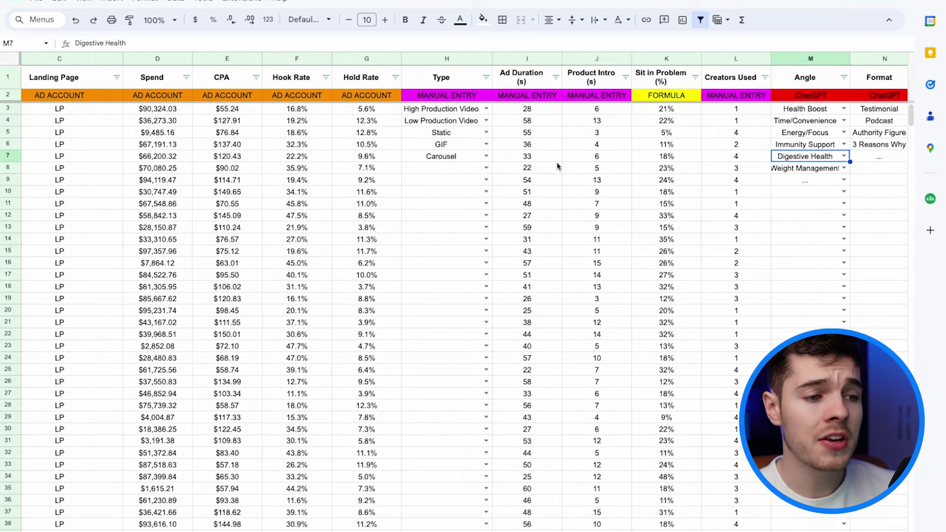
Compare the Angle categories, such as Time/Convenience, Energy/Focus and Digestive Health, against the ad performance columns
{"action": "scroll", "coordinate": [558, 166], "scroll_direction": "right", "scroll_amount": 5}
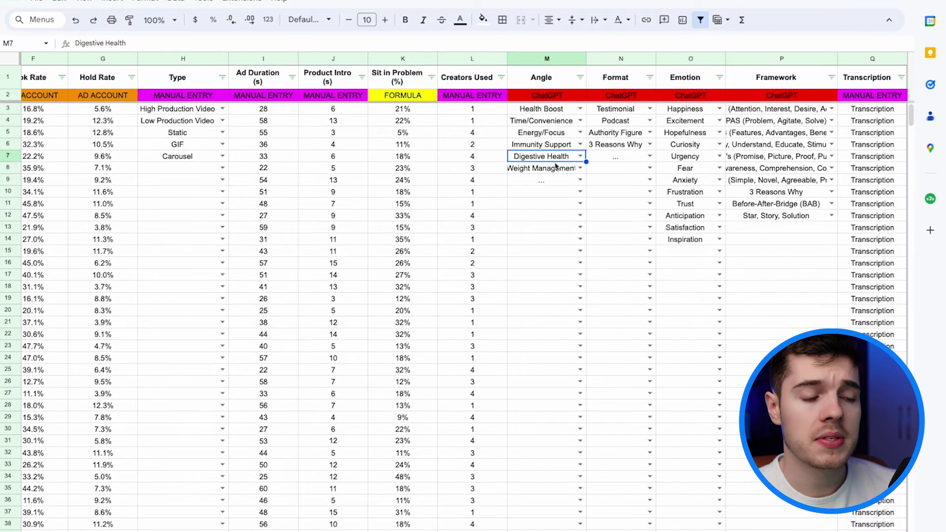
{"action": "left_click", "coordinate": [552, 123]}
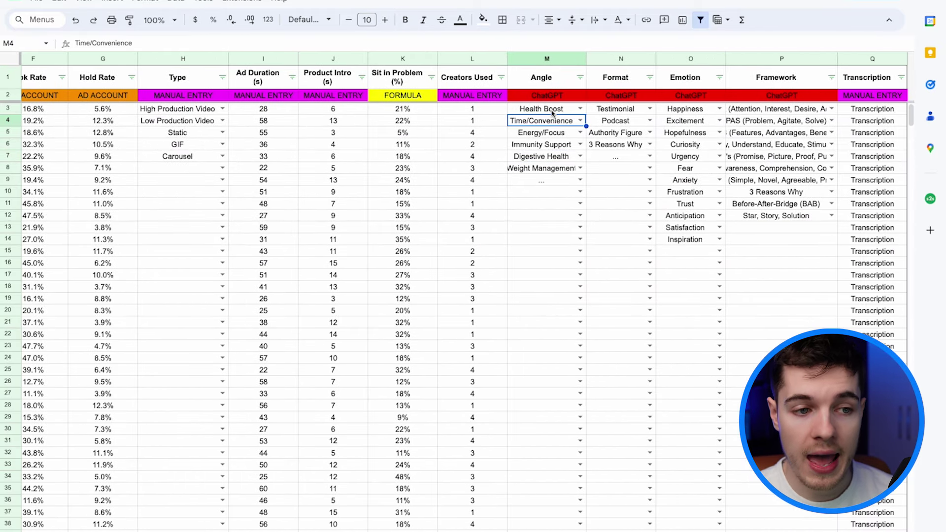
{"action": "scroll", "coordinate": [553, 112], "scroll_direction": "left", "scroll_amount": 5}
{"action": "scroll", "coordinate": [567, 133], "scroll_direction": "right", "scroll_amount": 5}
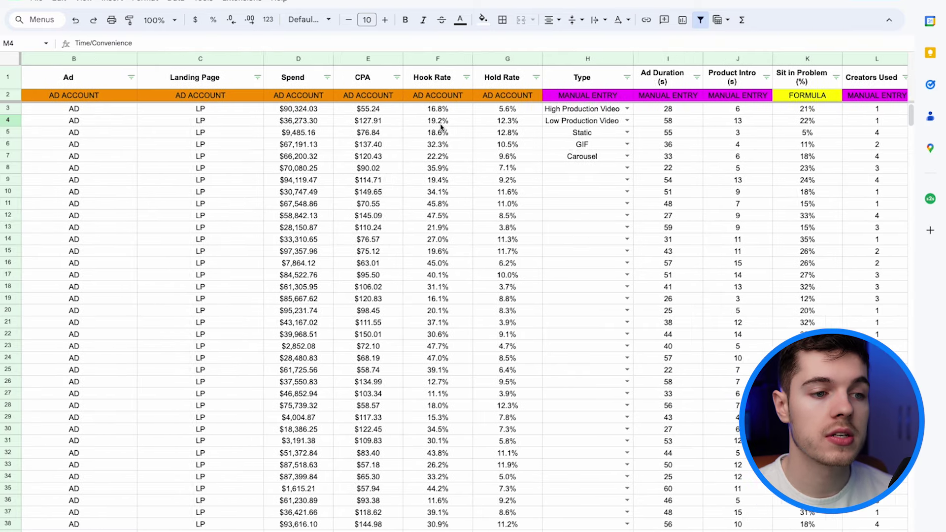
{"action": "left_click", "coordinate": [547, 134]}
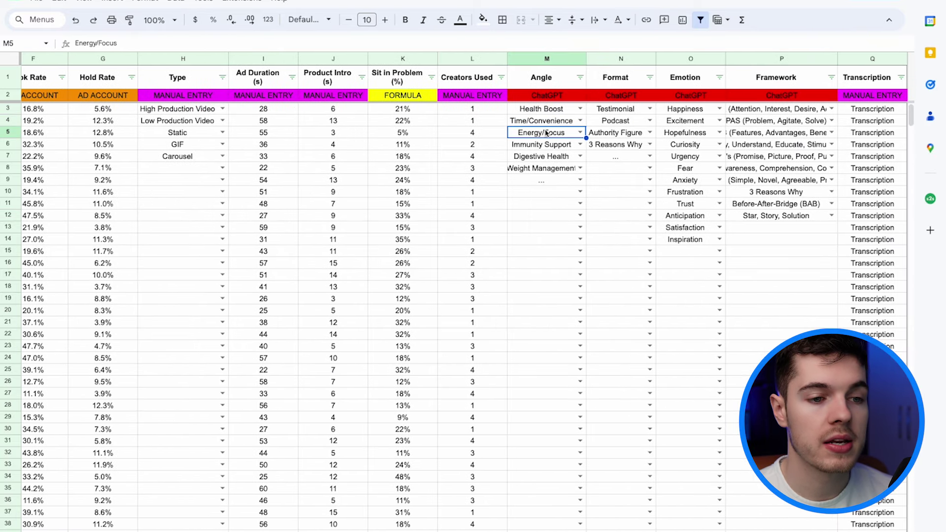
{"action": "left_click", "coordinate": [555, 156]}
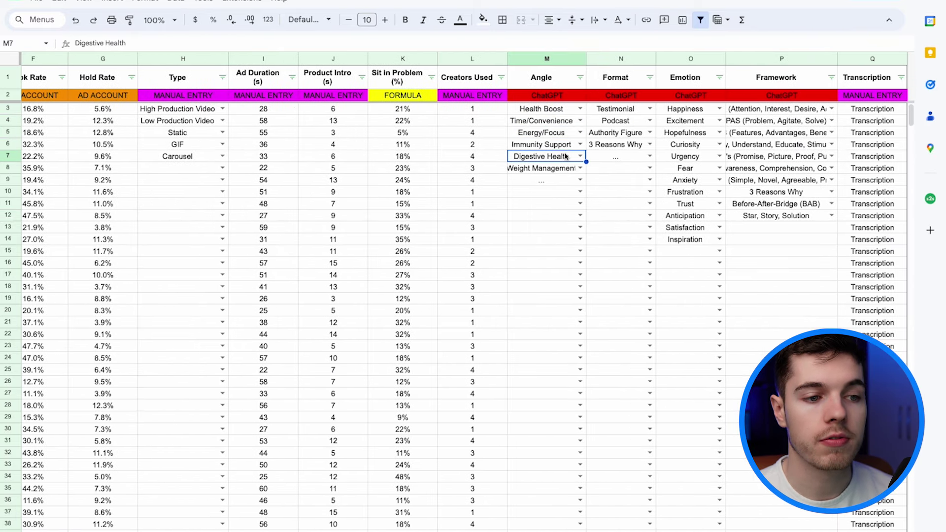
Check the Podcast format, the Emotion heading and the QUEST framework as further ways to categorise ads
{"action": "left_click", "coordinate": [603, 125]}
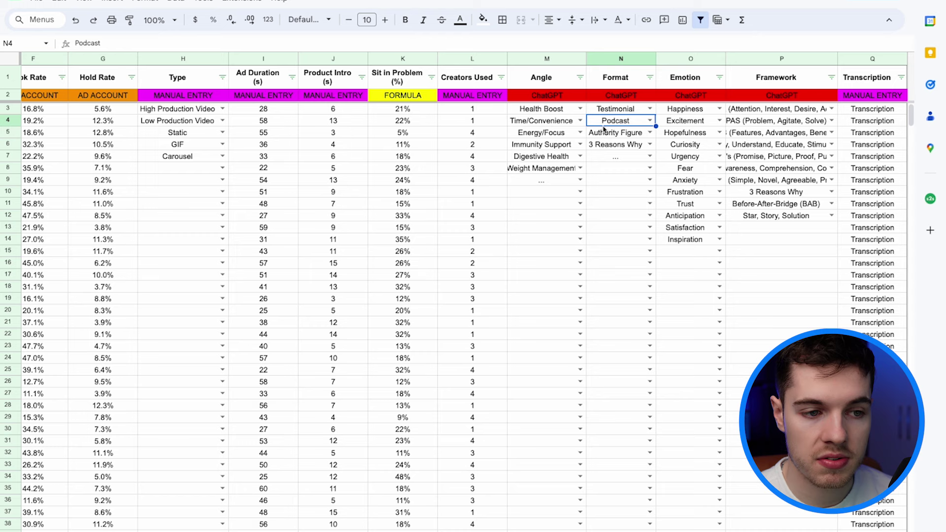
{"action": "left_click", "coordinate": [680, 83]}
{"action": "left_click", "coordinate": [787, 147]}
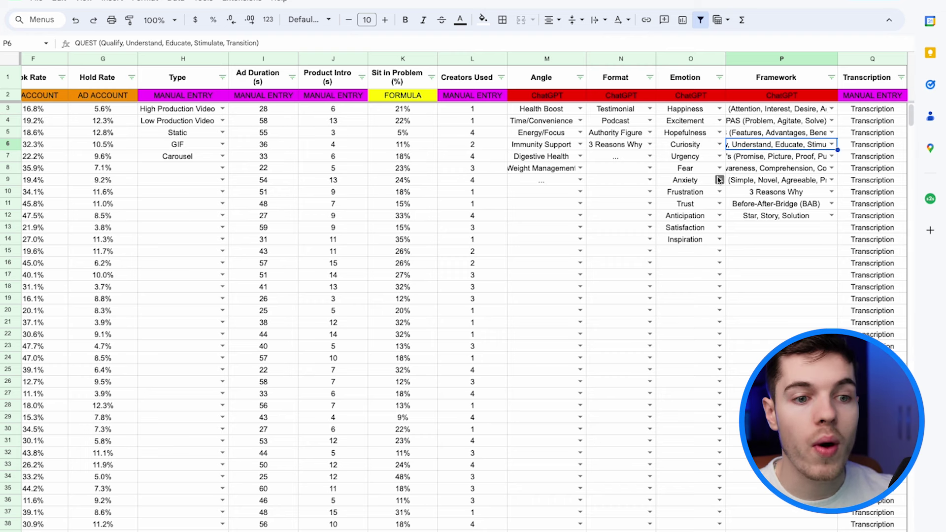
Return to the Type column and review its ad type entries alongside the performance metrics
{"action": "scroll", "coordinate": [720, 179], "scroll_direction": "left", "scroll_amount": 3}
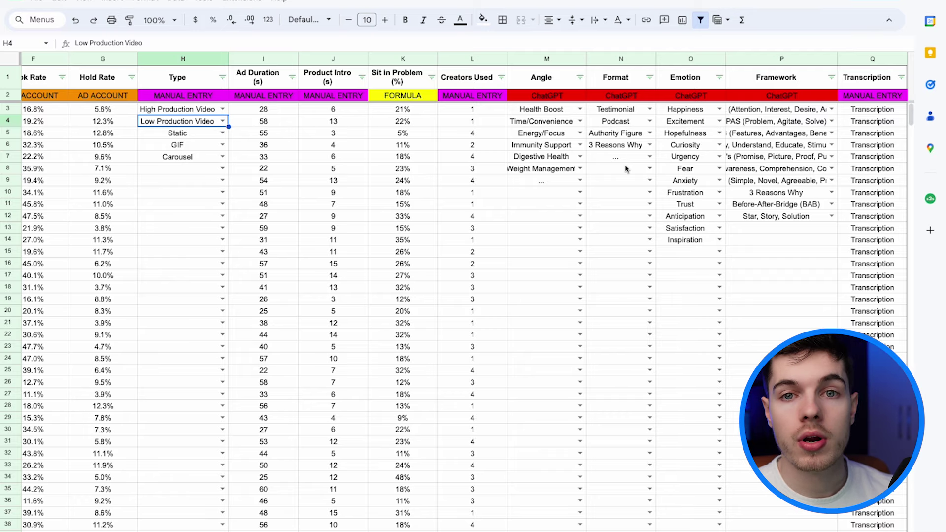
{"action": "scroll", "coordinate": [625, 168], "scroll_direction": "left", "scroll_amount": 10}
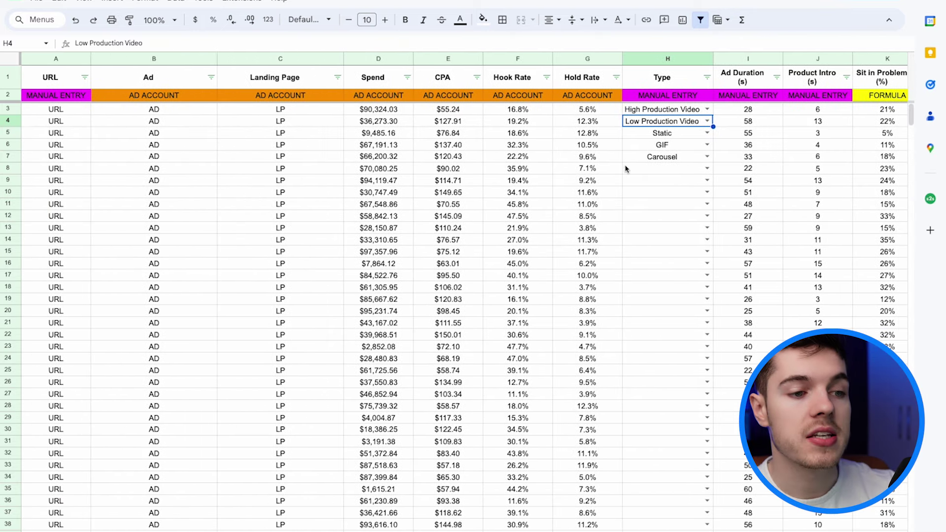
{"action": "scroll", "coordinate": [626, 168], "scroll_direction": "right", "scroll_amount": 2}
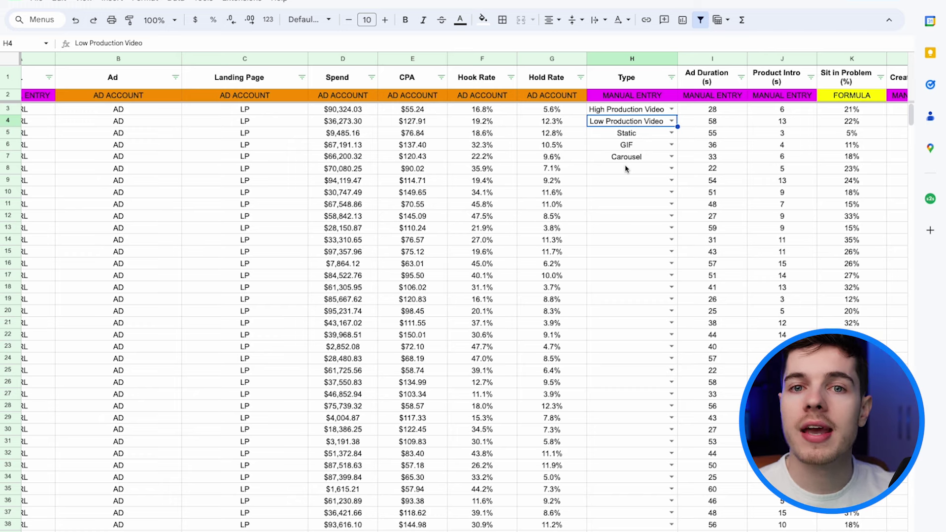
{"action": "left_click", "coordinate": [630, 139]}
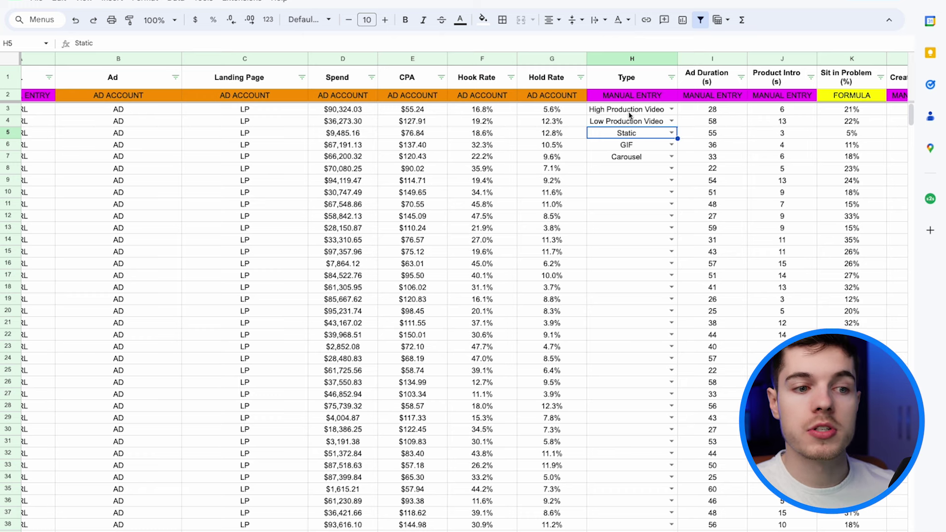
Compare the High Production Video and Low Production Video ad types against the performance, timing and ChatGPT-labelled category columns
{"action": "left_click", "coordinate": [630, 114]}
{"action": "left_click", "coordinate": [635, 124]}
{"action": "scroll", "coordinate": [636, 124], "scroll_direction": "right", "scroll_amount": 5}
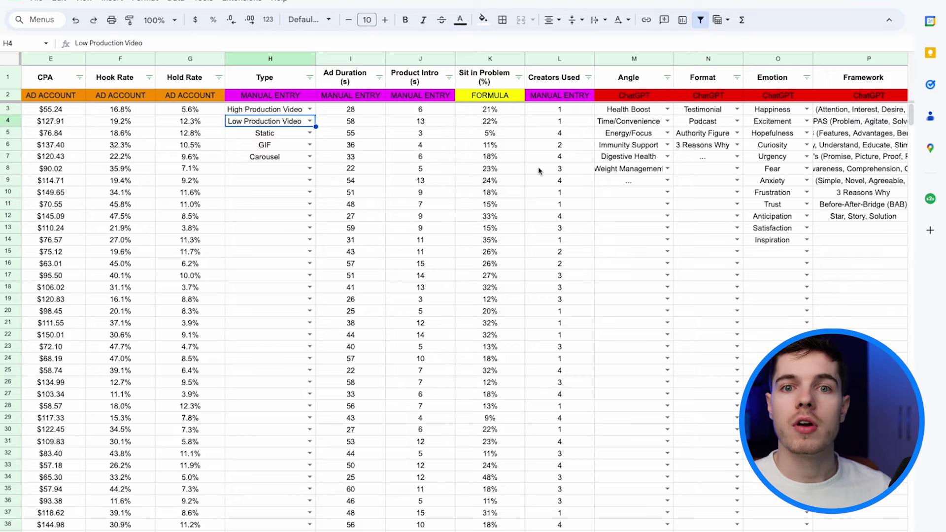
{"action": "scroll", "coordinate": [539, 166], "scroll_direction": "left", "scroll_amount": 10}
{"action": "scroll", "coordinate": [528, 176], "scroll_direction": "right", "scroll_amount": 3}
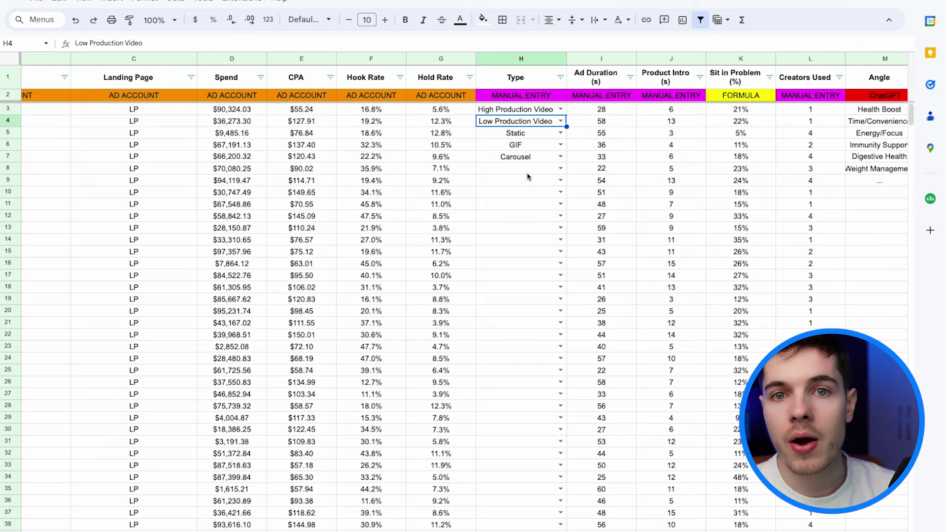
{"action": "scroll", "coordinate": [528, 176], "scroll_direction": "left", "scroll_amount": 5}
{"action": "scroll", "coordinate": [528, 177], "scroll_direction": "right", "scroll_amount": 8}
{"action": "scroll", "coordinate": [528, 176], "scroll_direction": "right", "scroll_amount": 5}
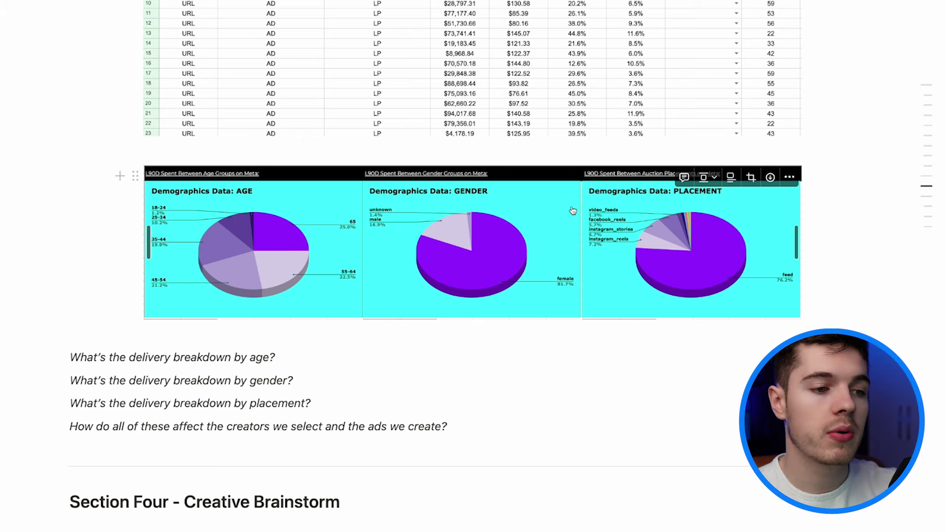
In the strategy document, review the age, gender and placement delivery questions, and the Concepts, Hooks and Visuals lists in Section Four
{"action": "scroll", "coordinate": [572, 211], "scroll_direction": "down", "scroll_amount": 3}
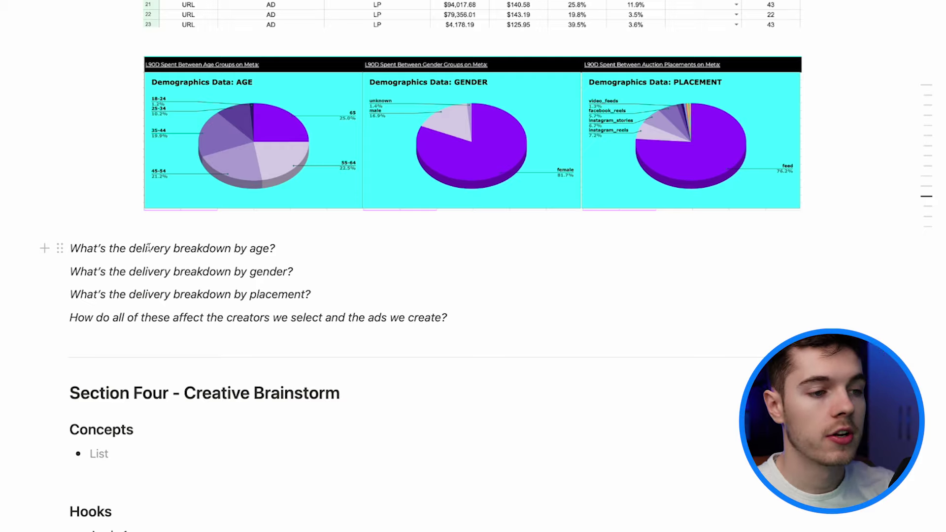
{"action": "scroll", "coordinate": [149, 248], "scroll_direction": "down", "scroll_amount": 8}
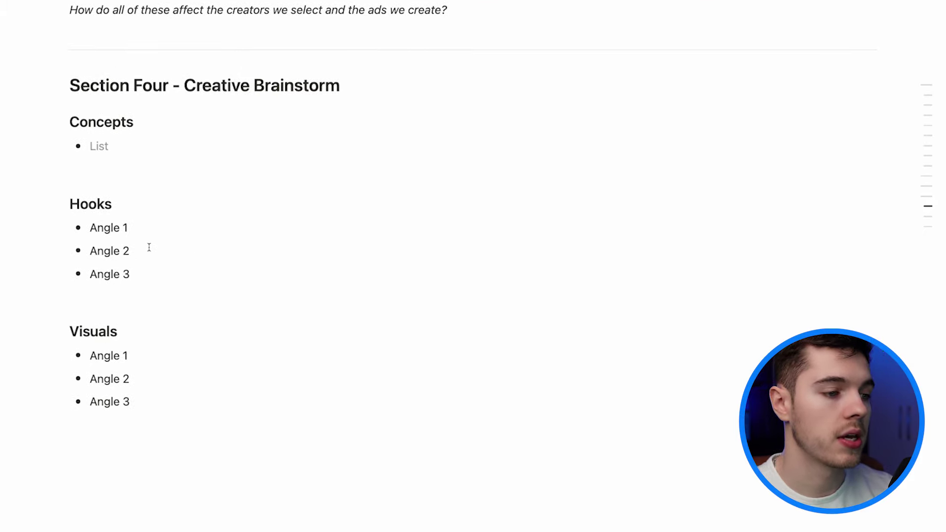
{"action": "scroll", "coordinate": [478, 300], "scroll_direction": "down", "scroll_amount": 1}
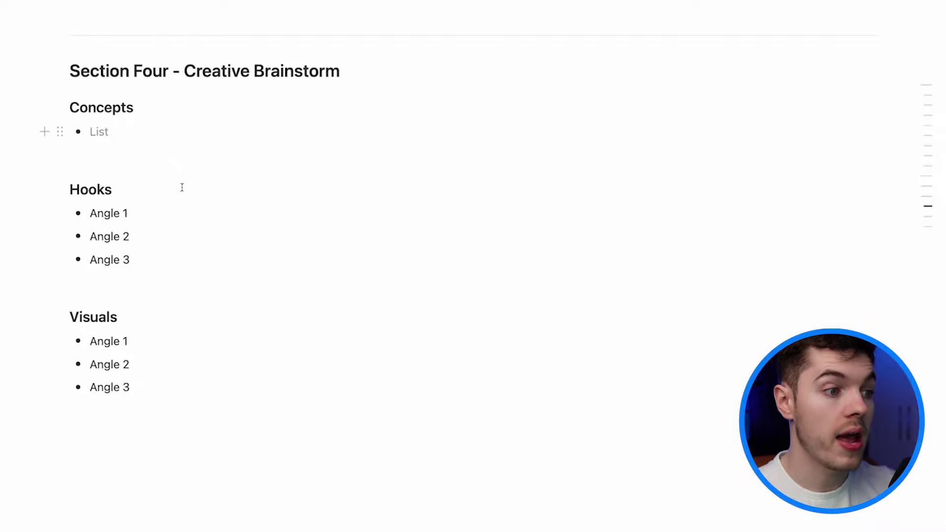
Revisit the competitor comparison table and the audience personas, going back to the Section One - Audience Research checklist
{"action": "scroll", "coordinate": [182, 190], "scroll_direction": "up", "scroll_amount": 20}
{"action": "scroll", "coordinate": [187, 196], "scroll_direction": "up", "scroll_amount": 20}
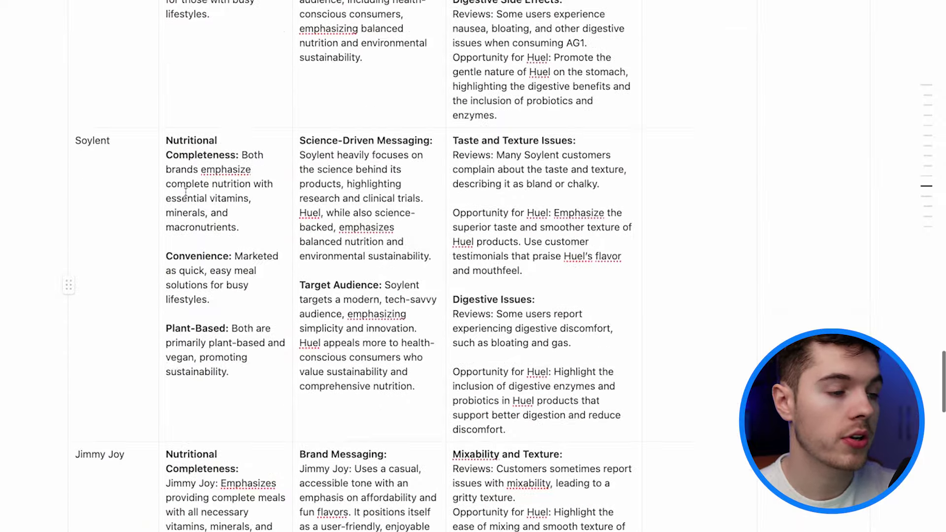
{"action": "scroll", "coordinate": [185, 192], "scroll_direction": "up", "scroll_amount": 15}
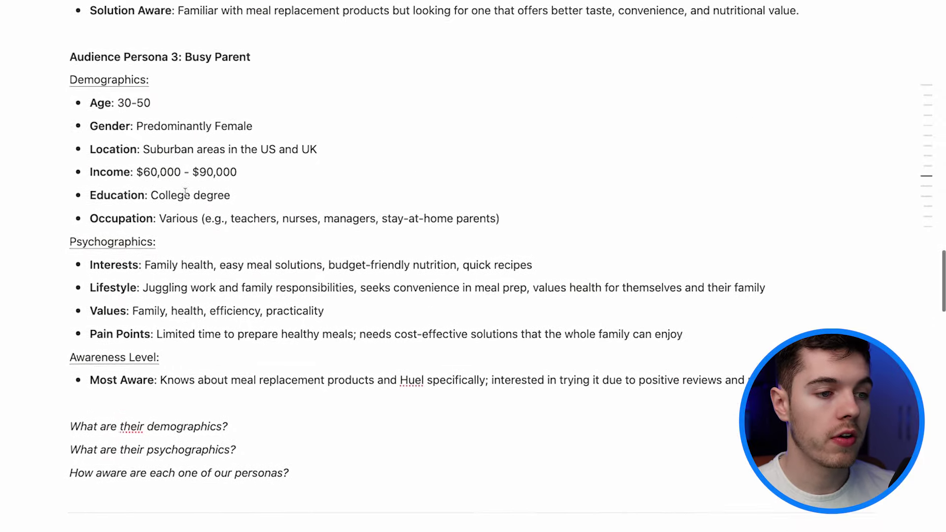
{"action": "scroll", "coordinate": [185, 192], "scroll_direction": "up", "scroll_amount": 10}
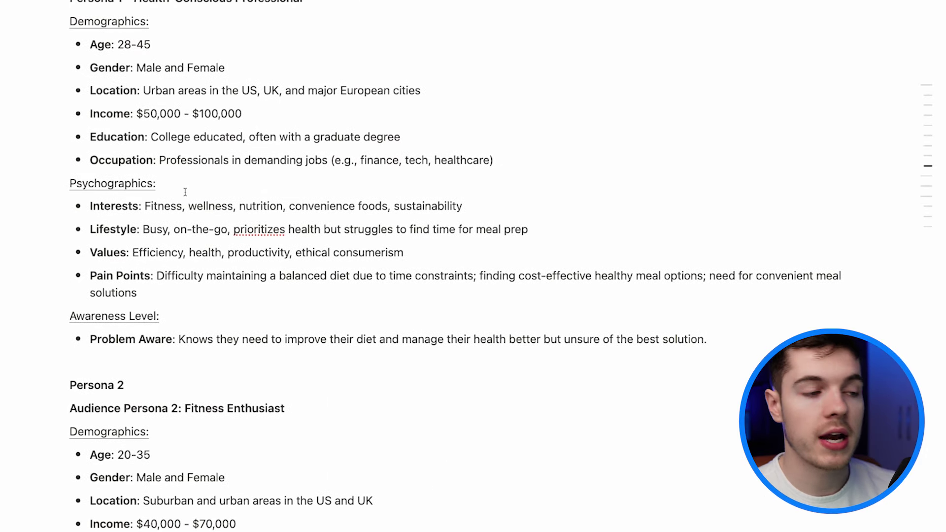
{"action": "scroll", "coordinate": [185, 192], "scroll_direction": "up", "scroll_amount": 12}
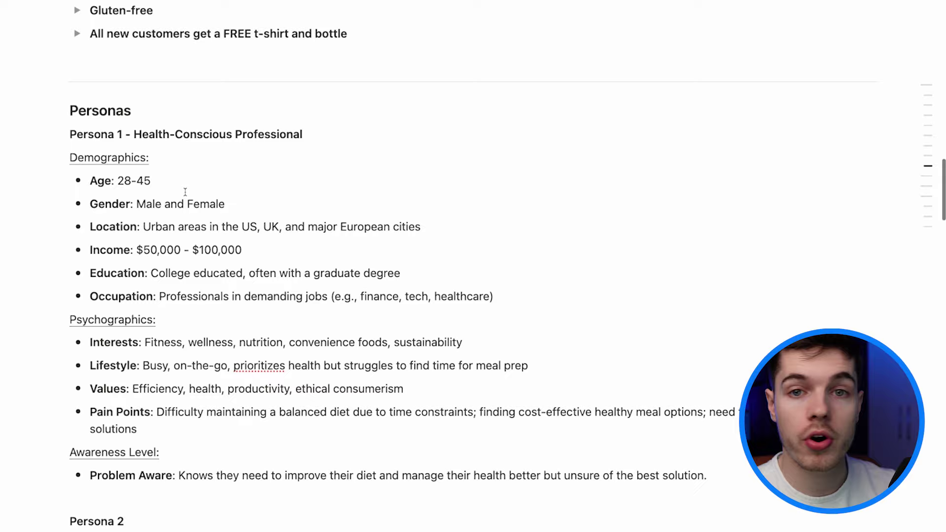
{"action": "scroll", "coordinate": [186, 192], "scroll_direction": "up", "scroll_amount": 15}
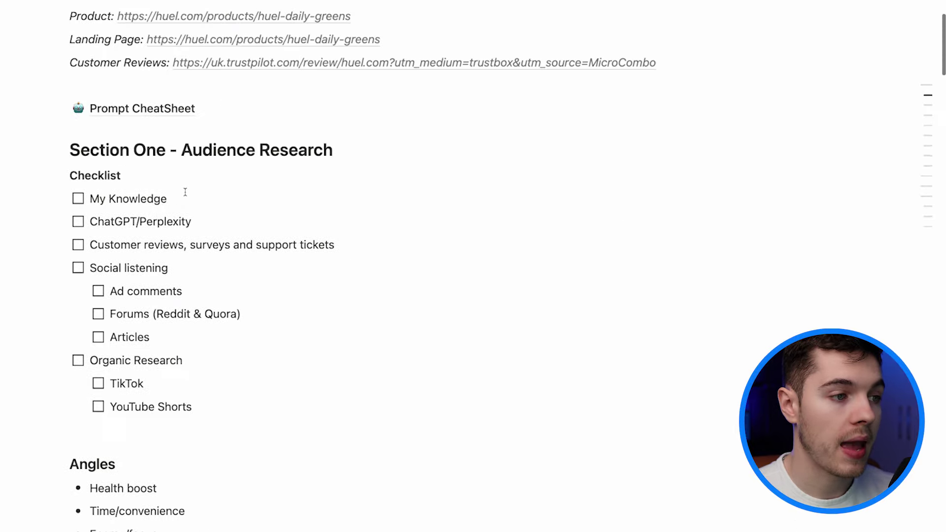
Check the research checklist and Angles list, and return past the competitor analysis questions to Section Four - Creative Brainstorm
{"action": "scroll", "coordinate": [144, 221], "scroll_direction": "down", "scroll_amount": 5}
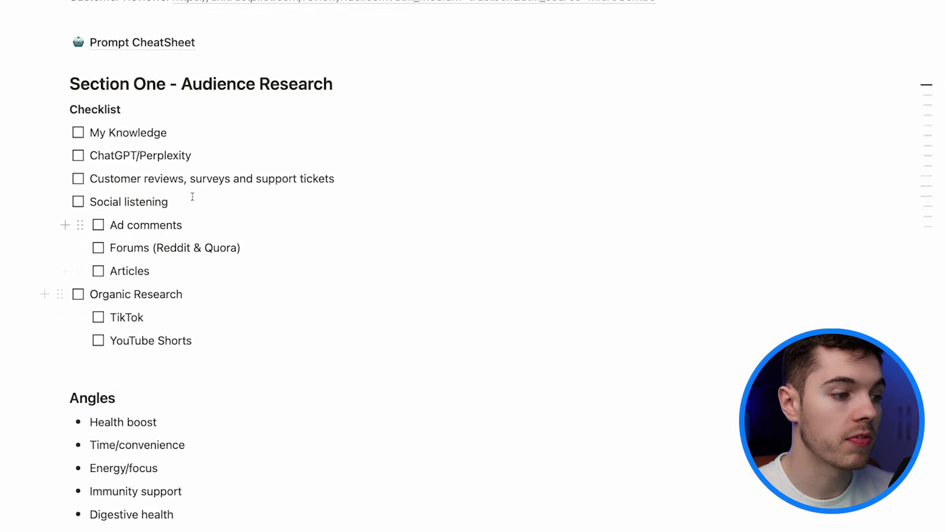
{"action": "scroll", "coordinate": [209, 291], "scroll_direction": "down", "scroll_amount": 20}
{"action": "scroll", "coordinate": [210, 288], "scroll_direction": "down", "scroll_amount": 20}
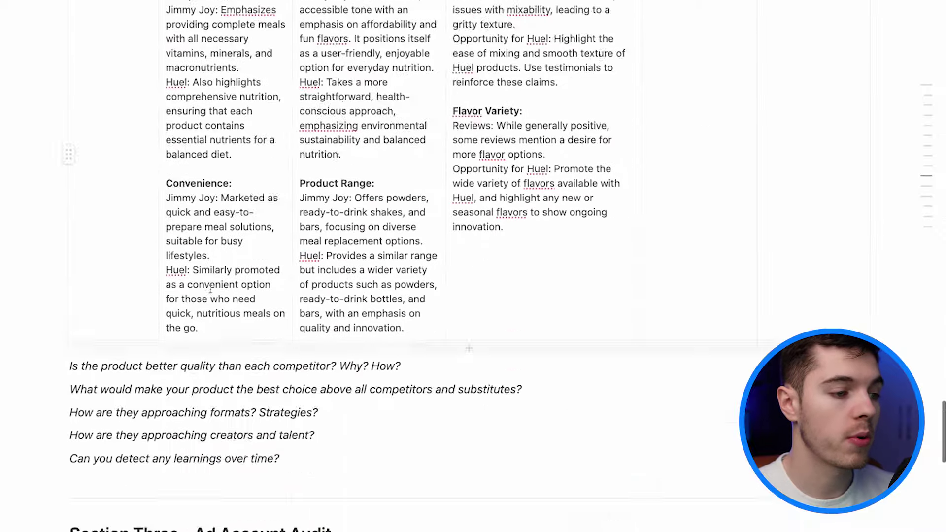
{"action": "scroll", "coordinate": [211, 289], "scroll_direction": "up", "scroll_amount": 2}
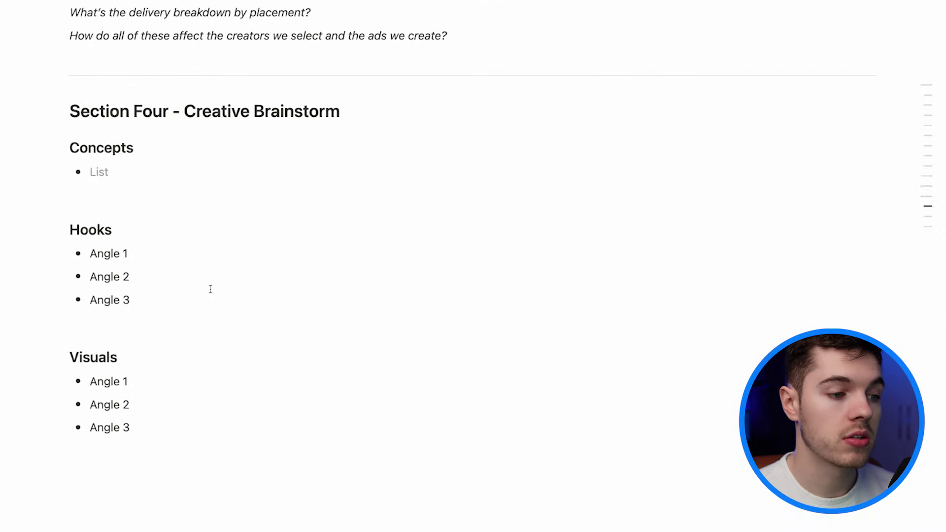